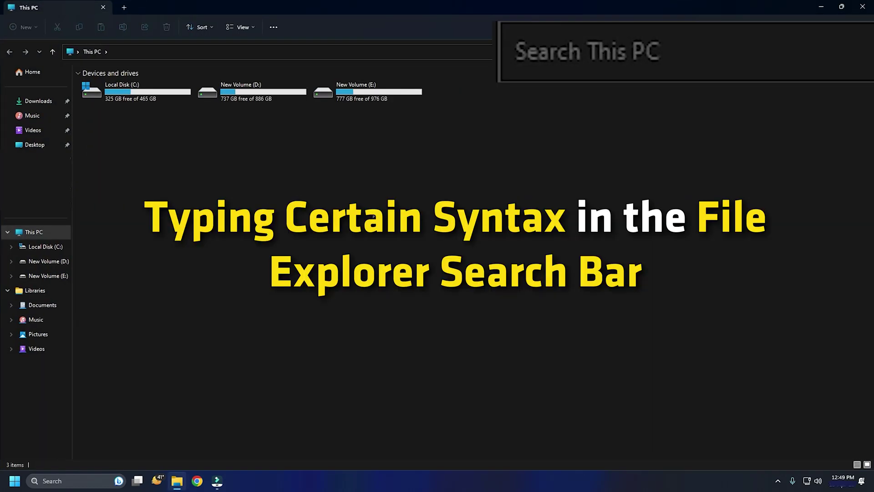
pyautogui.write('si')
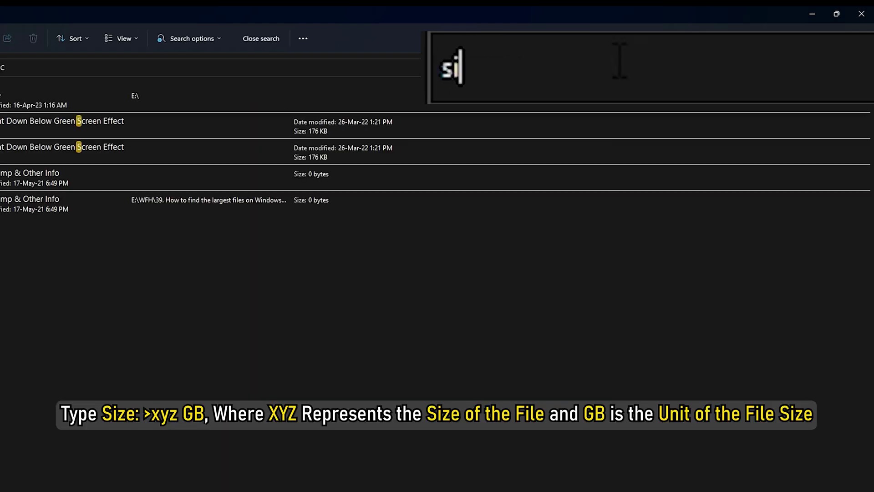
pyautogui.write('ze:')
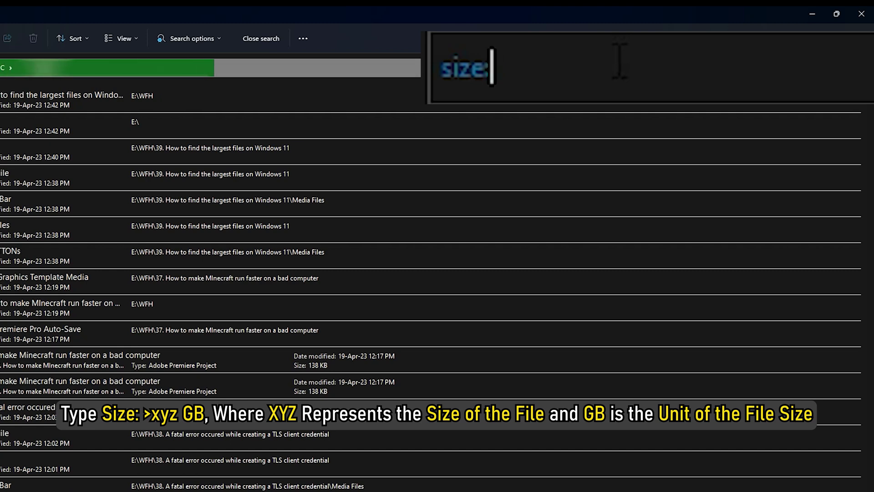
pyautogui.write('>')
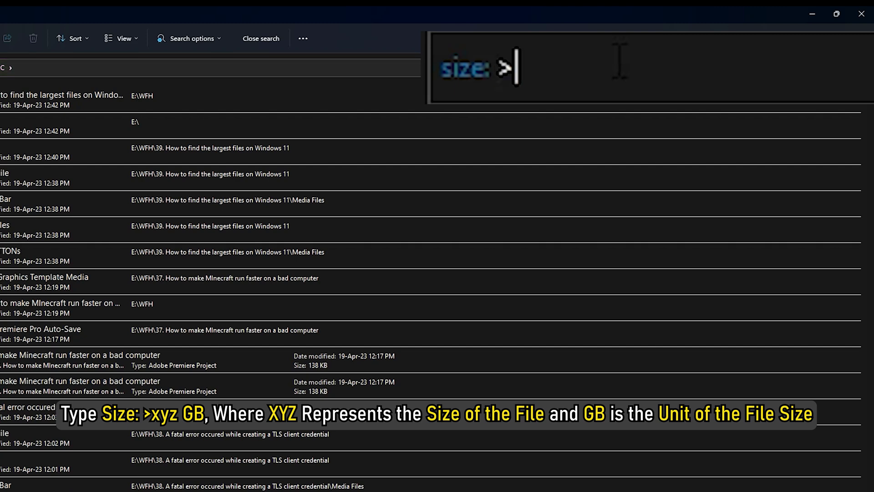
pyautogui.write('5')
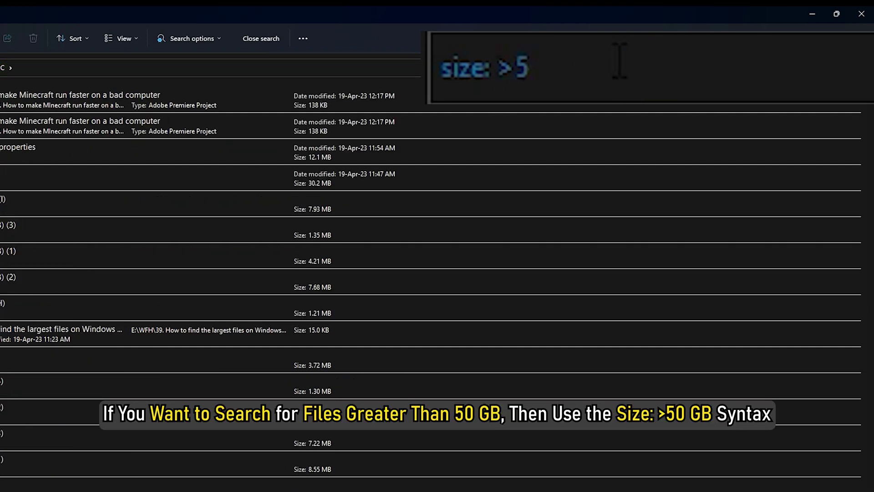
pyautogui.write('0')
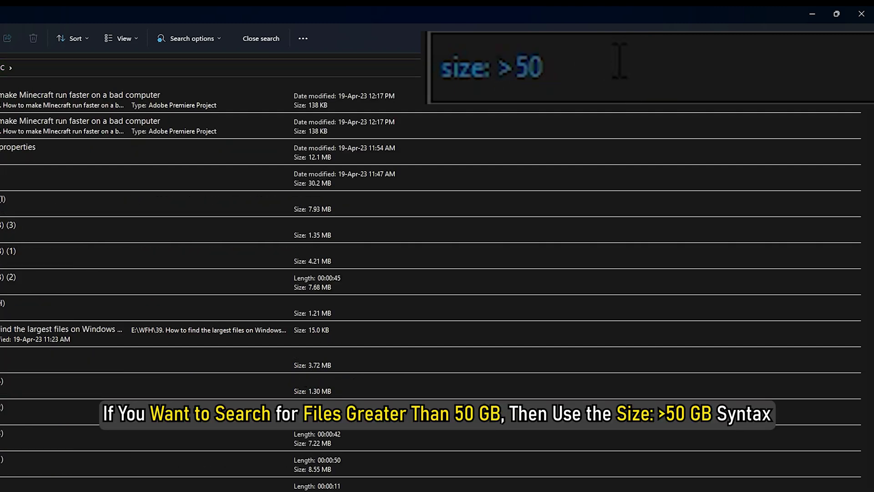
pyautogui.write(' gb')
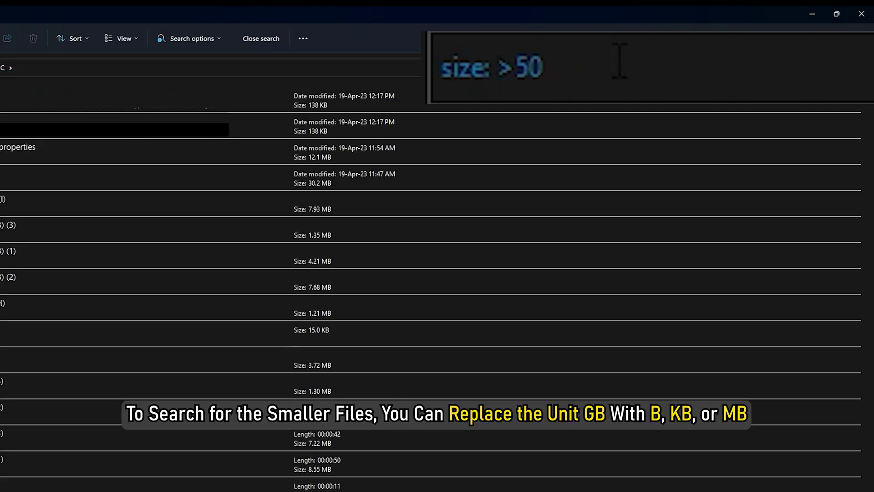
pyautogui.write(' mb')
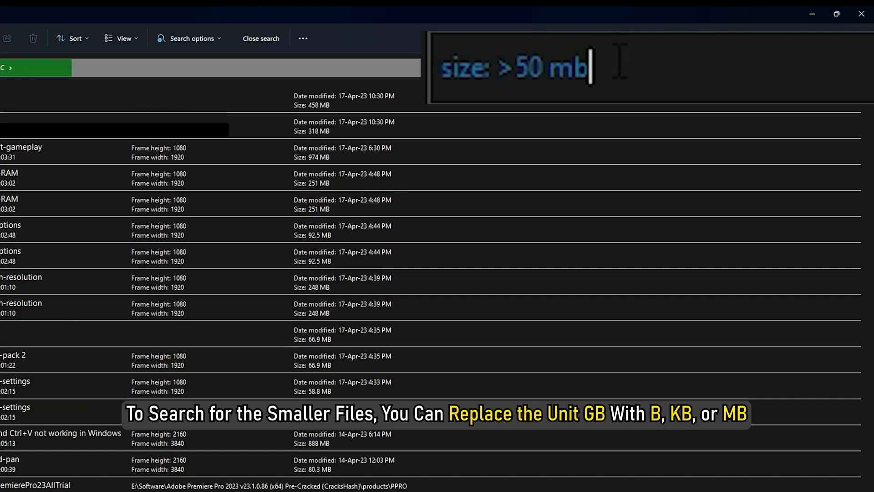
# Step: Erase the 'mb' unit and the greater-than 50 KB condition from the size query
pyautogui.press('BackSpace')
pyautogui.press('BackSpace')
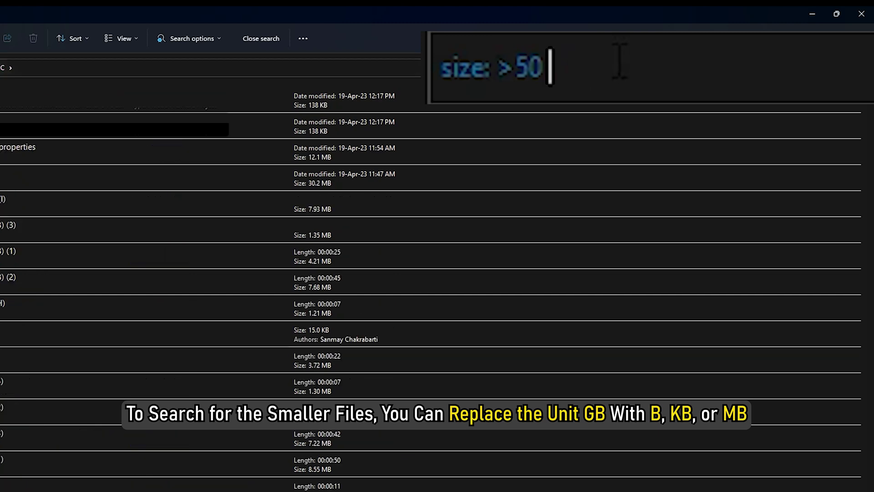
pyautogui.write(' kb')
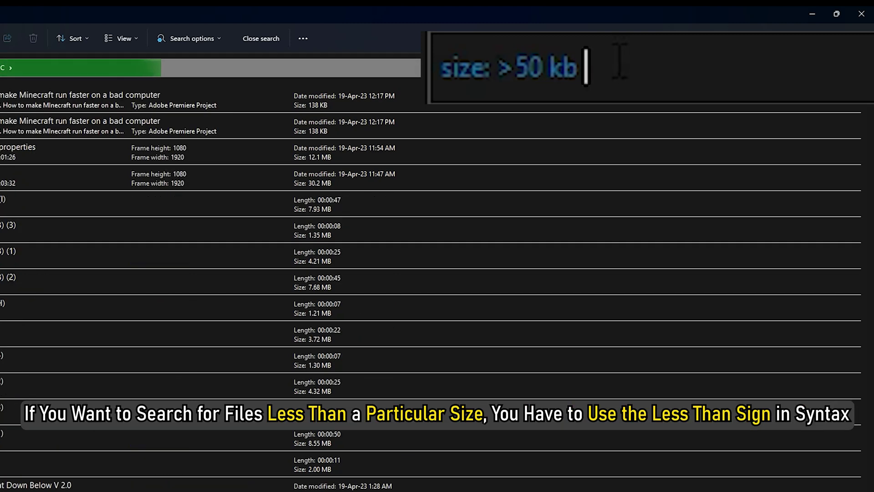
pyautogui.press('BackSpace')
pyautogui.press('BackSpace')
pyautogui.press('BackSpace')
pyautogui.press('BackSpace')
pyautogui.press('BackSpace')
pyautogui.press('BackSpace')
pyautogui.write('<1')
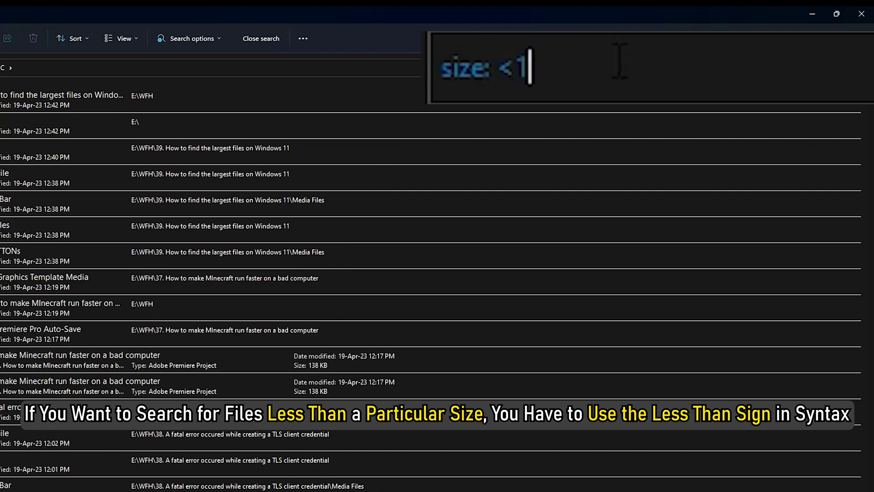
pyautogui.write('0 kb')
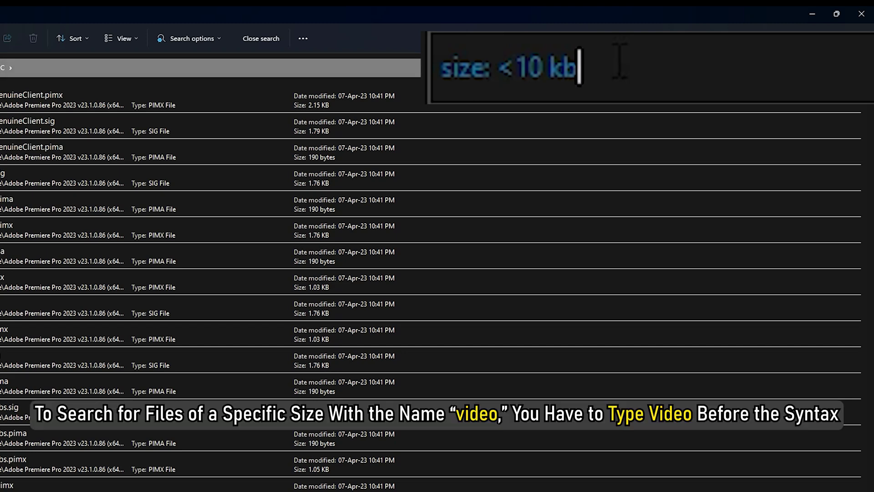
# Step: Move the cursor to the start of the 'size: <10 kb' query to add 'video'
pyautogui.press('Home')
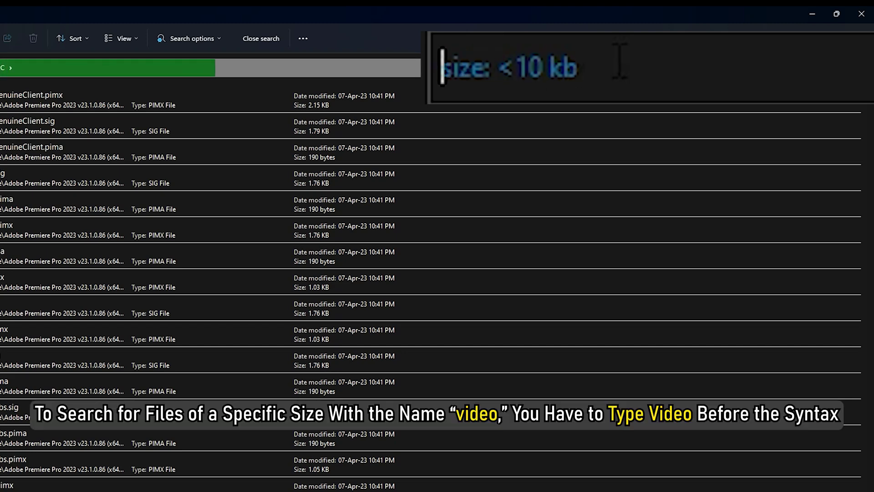
pyautogui.write('vi')
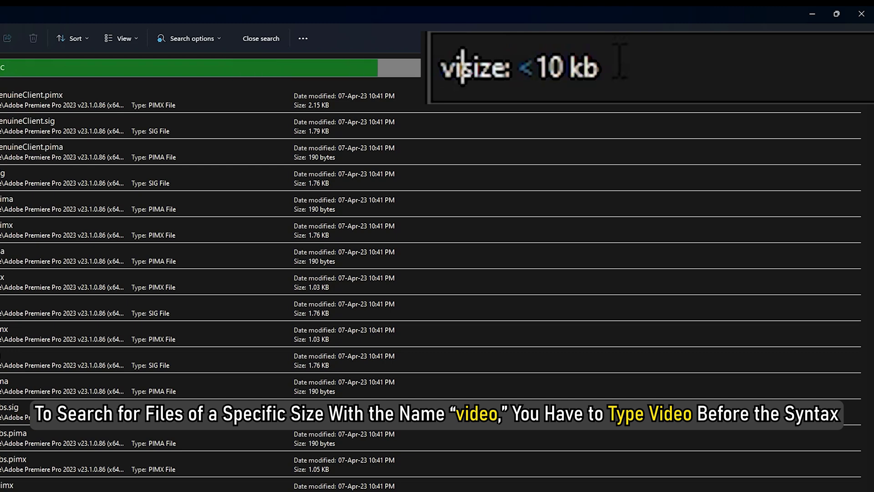
pyautogui.write('deo')
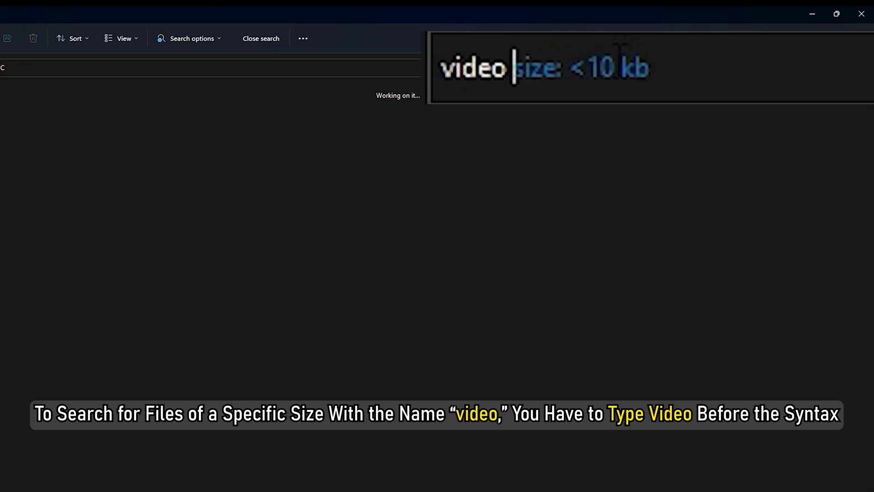